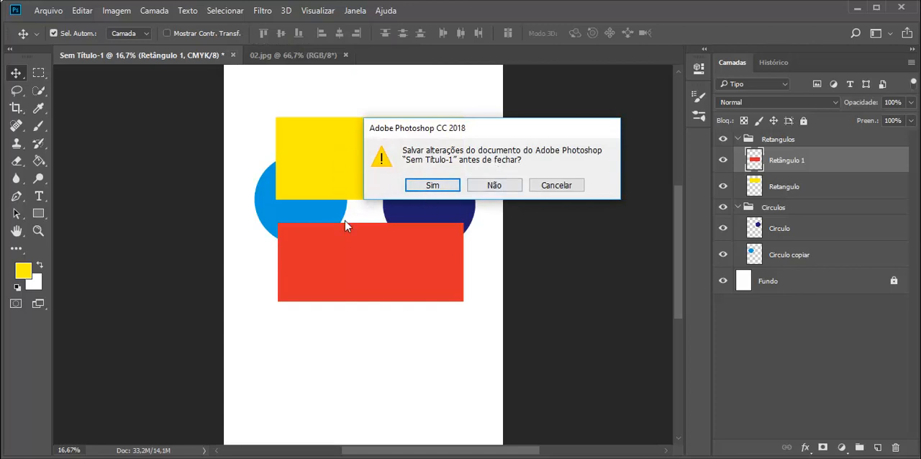
# Close the untitled document without saving its changes, and close 02.jpg.
pyautogui.click(505, 186)
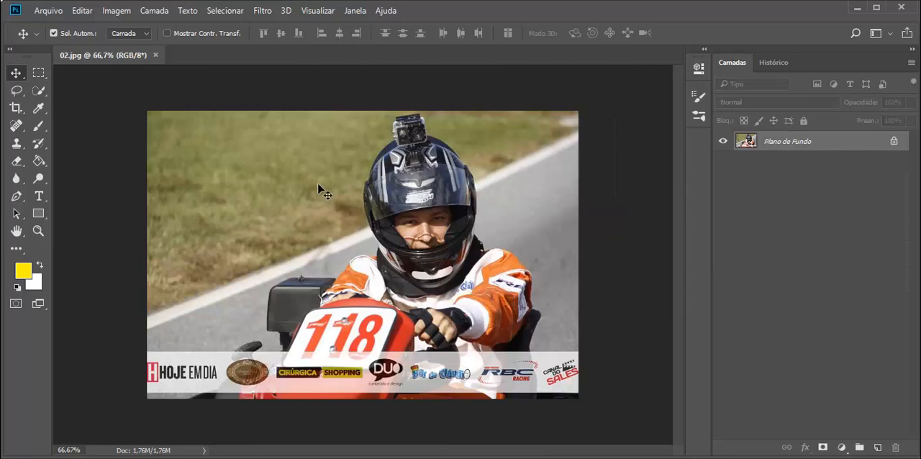
pyautogui.click(156, 55)
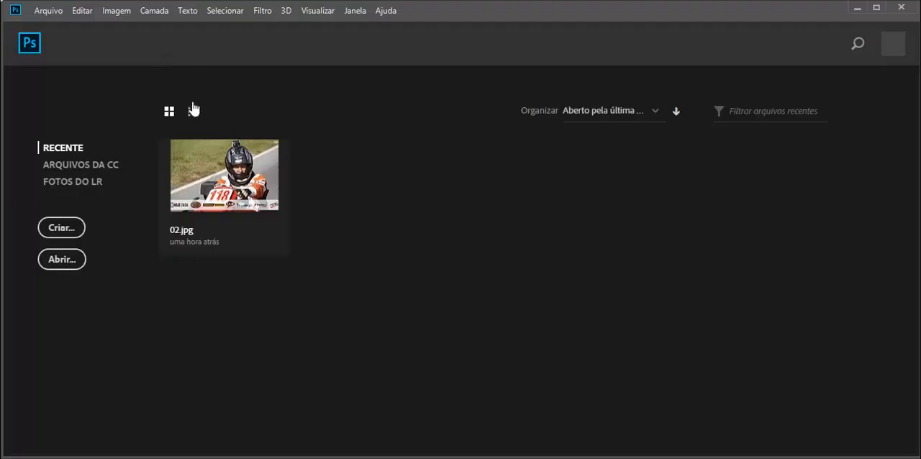
# Open picapau.png from Cursos Dezembro 2017 > 02 - Photoshop CC 2018 - Iniciantes > Arquivos > Imagens.
pyautogui.click(52, 12)
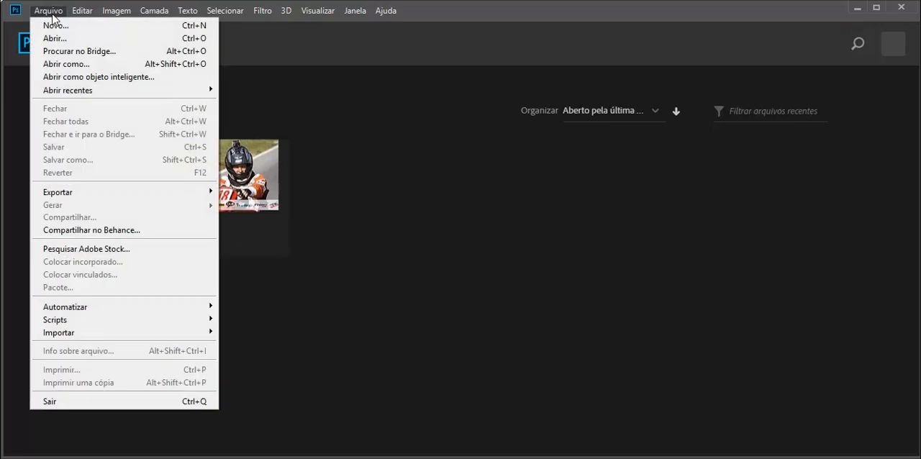
pyautogui.click(65, 37)
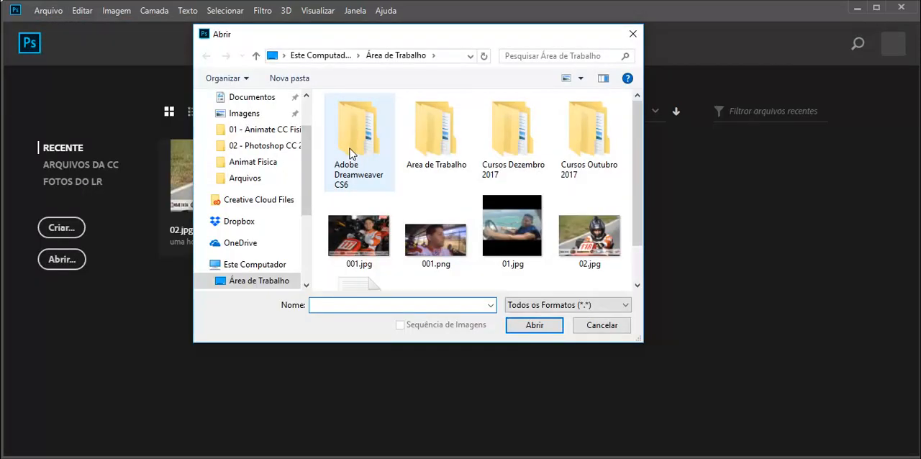
pyautogui.click(508, 146)
pyautogui.doubleClick(507, 146)
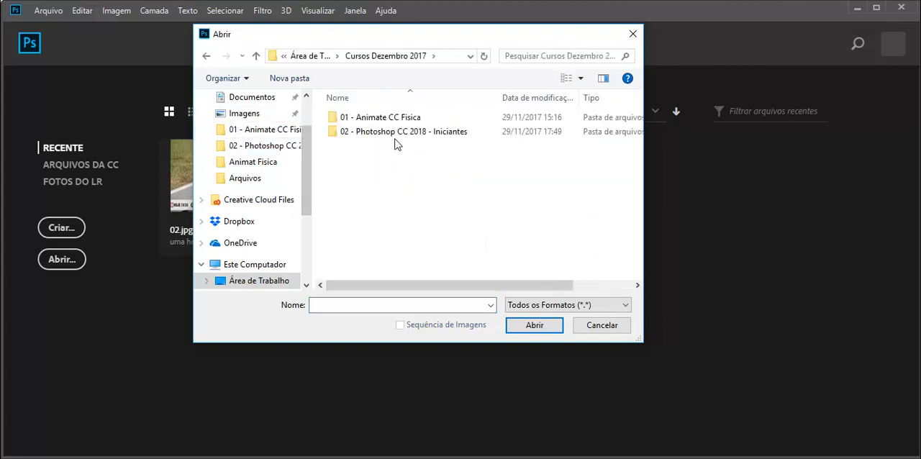
pyautogui.click(396, 139)
pyautogui.doubleClick(354, 133)
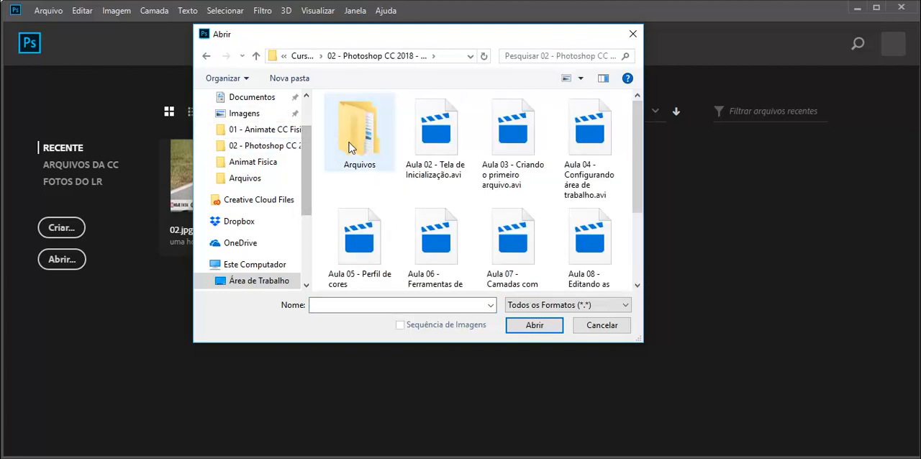
pyautogui.doubleClick(348, 139)
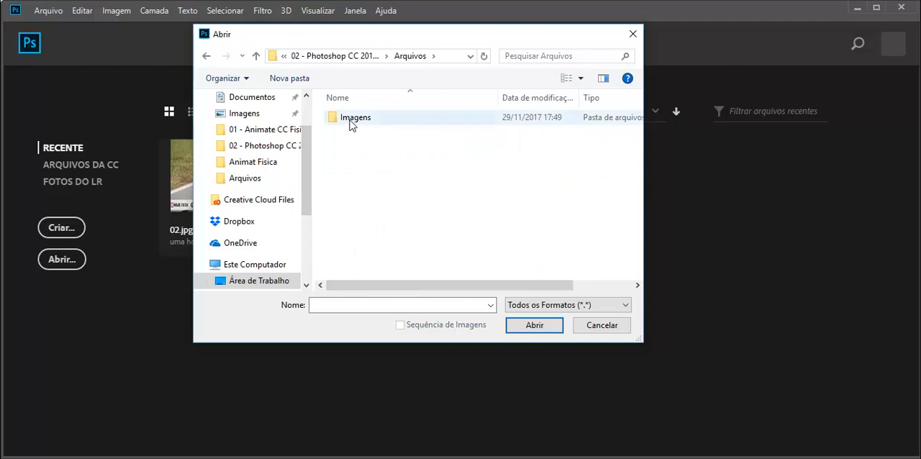
pyautogui.doubleClick(350, 120)
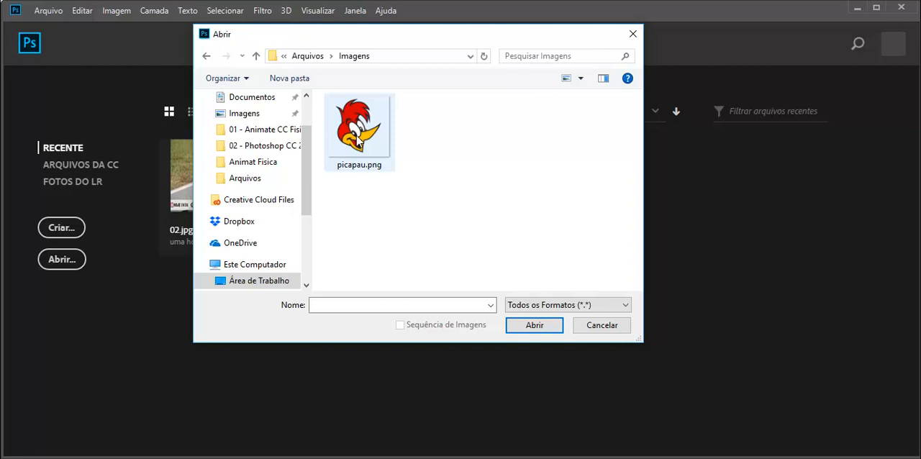
pyautogui.click(358, 141)
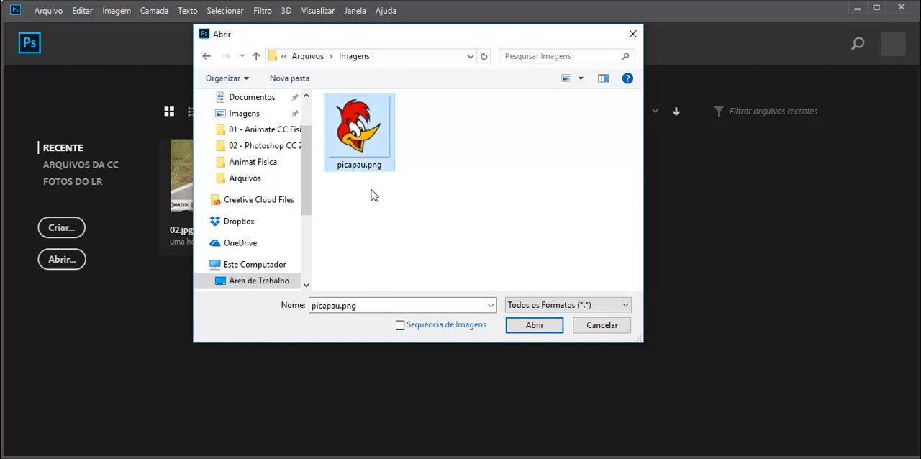
pyautogui.doubleClick(360, 148)
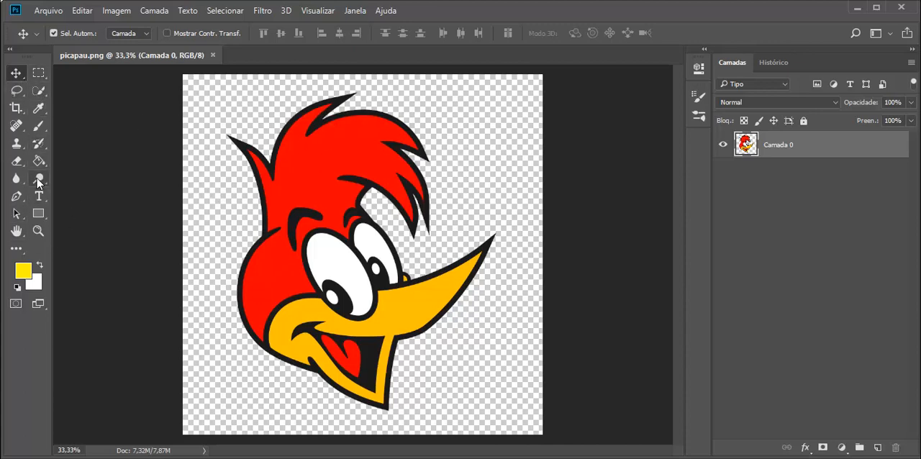
# Draw a rectangular marquee selection around the woodpecker's head and cancel the selection.
pyautogui.click(38, 75)
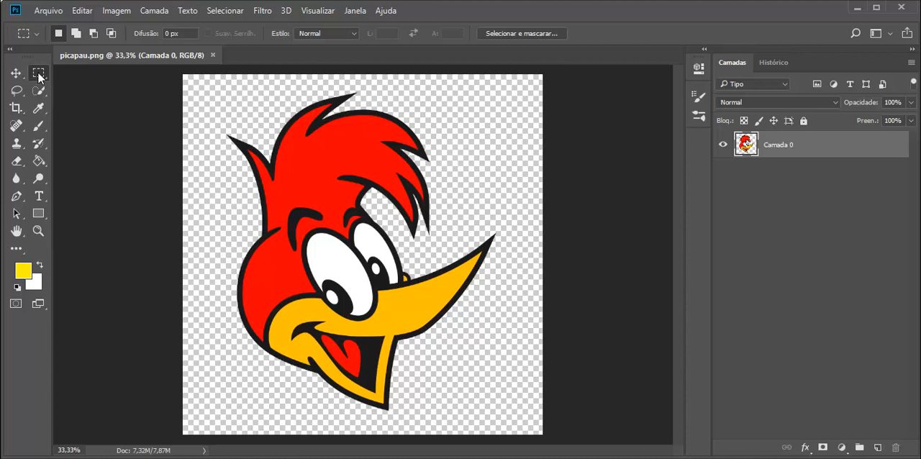
pyautogui.rightClick(38, 74)
pyautogui.click(88, 76)
pyautogui.moveTo(224, 98); pyautogui.dragTo(500, 417)
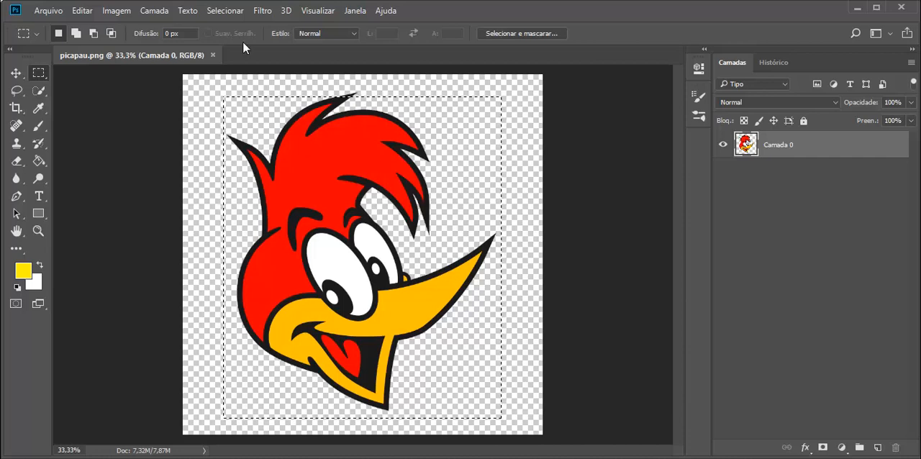
pyautogui.click(221, 10)
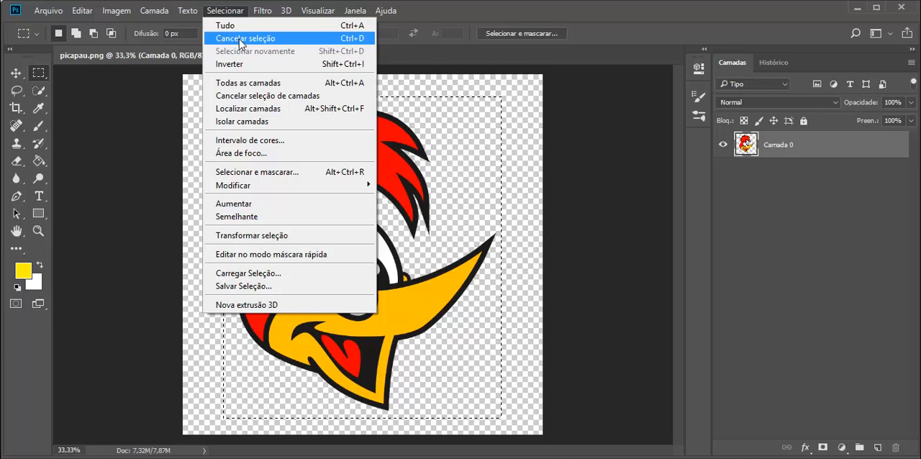
pyautogui.click(353, 40)
# Make rectangular selections around the upper half of the head and around the whole head, clearing each one.
pyautogui.moveTo(208, 86); pyautogui.dragTo(482, 250)
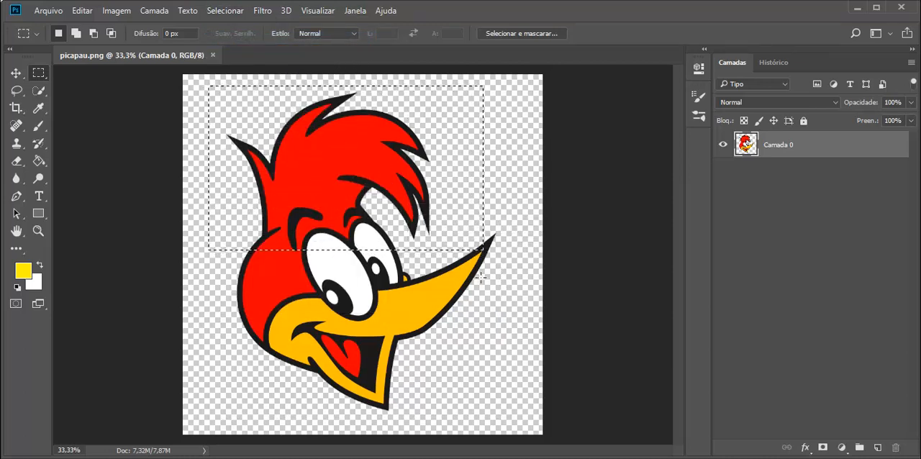
pyautogui.click(486, 283)
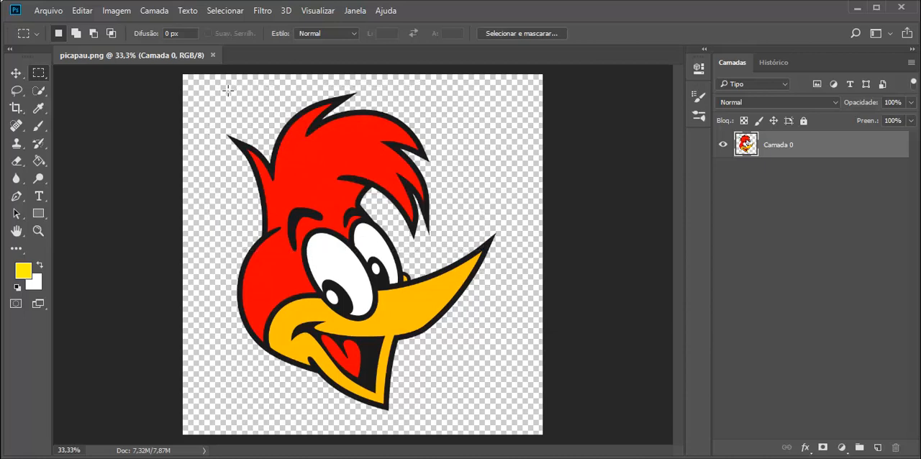
pyautogui.moveTo(199, 82); pyautogui.dragTo(521, 424)
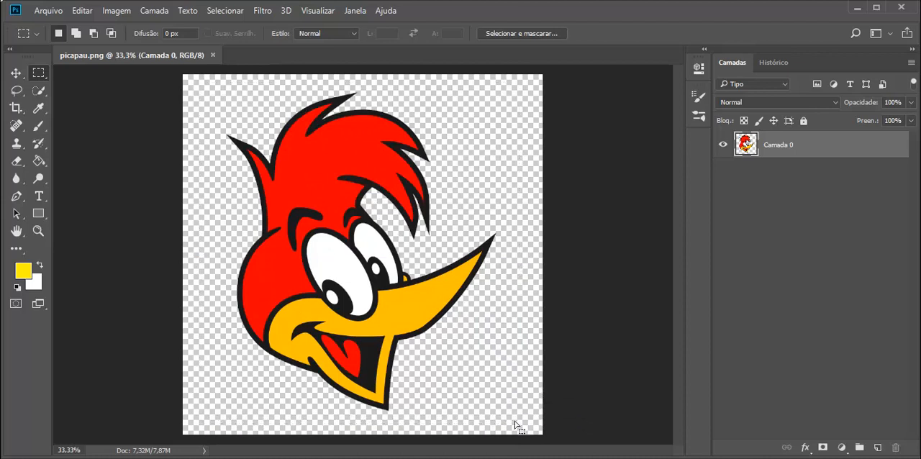
pyautogui.click(321, 229)
# Draw several elliptical marquee selections over the image, ending with one around the eyes, and delete the selected area.
pyautogui.rightClick(40, 78)
pyautogui.click(124, 86)
pyautogui.moveTo(306, 239)
pyautogui.mouseDown()
pyautogui.moveTo(374, 317)
pyautogui.moveTo(360, 322)
pyautogui.moveTo(355, 312)
pyautogui.moveTo(372, 317)
pyautogui.moveTo(402, 282)
pyautogui.moveTo(400, 317)
pyautogui.moveTo(375, 315)
pyautogui.moveTo(332, 266)
pyautogui.moveTo(337, 303)
pyautogui.mouseUp()
pyautogui.moveTo(450, 191); pyautogui.dragTo(520, 309)
pyautogui.moveTo(300, 147); pyautogui.dragTo(348, 193)
pyautogui.moveTo(268, 210); pyautogui.dragTo(342, 289)
pyautogui.moveTo(311, 137); pyautogui.dragTo(437, 181)
pyautogui.moveTo(271, 201); pyautogui.dragTo(403, 347)
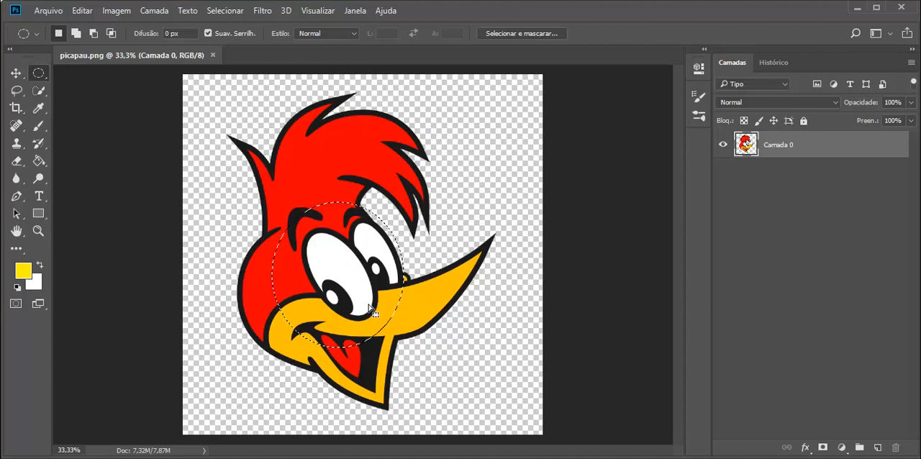
pyautogui.press('Delete')
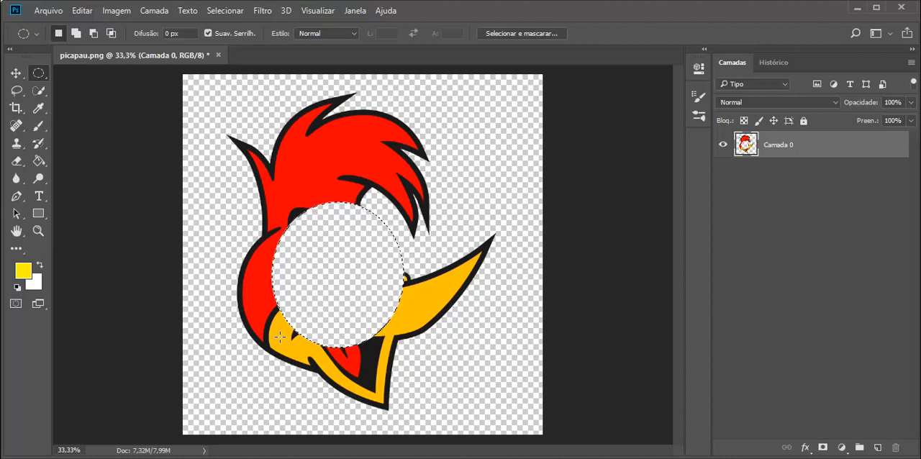
# Revert to the state before the deletion through the document history, and restore the deletion state.
pyautogui.click(696, 71)
pyautogui.click(696, 70)
pyautogui.click(697, 115)
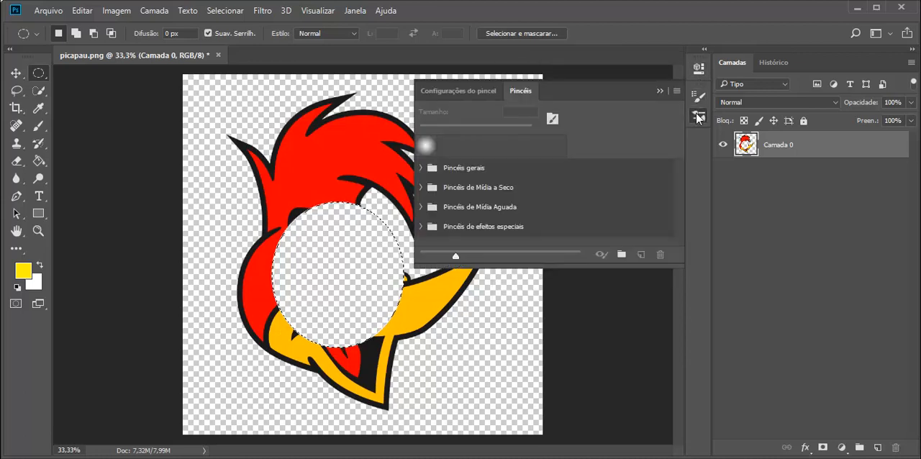
pyautogui.click(697, 115)
pyautogui.click(772, 63)
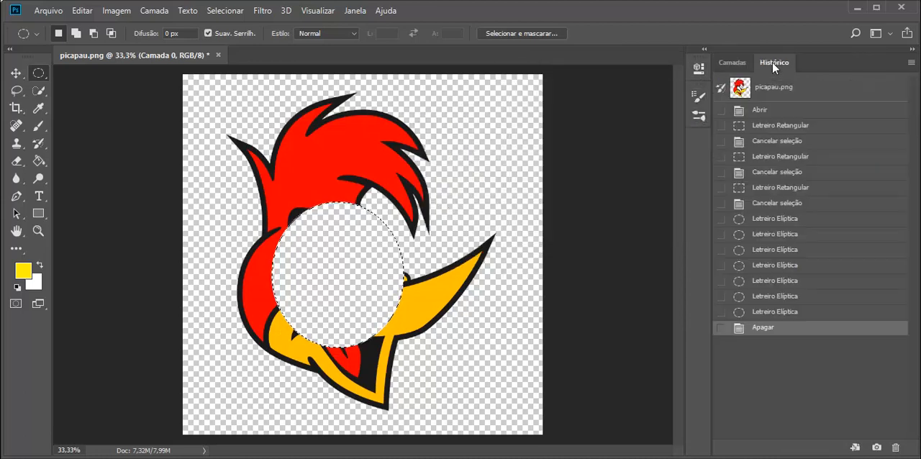
pyautogui.click(774, 312)
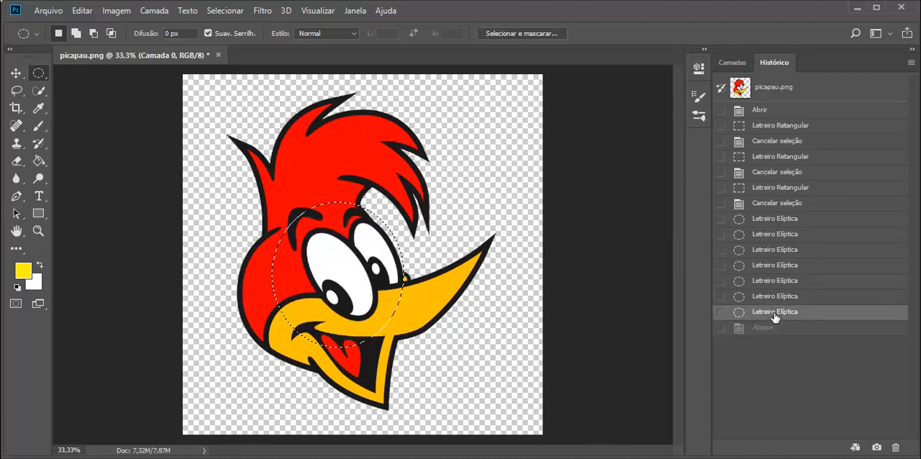
pyautogui.click(777, 328)
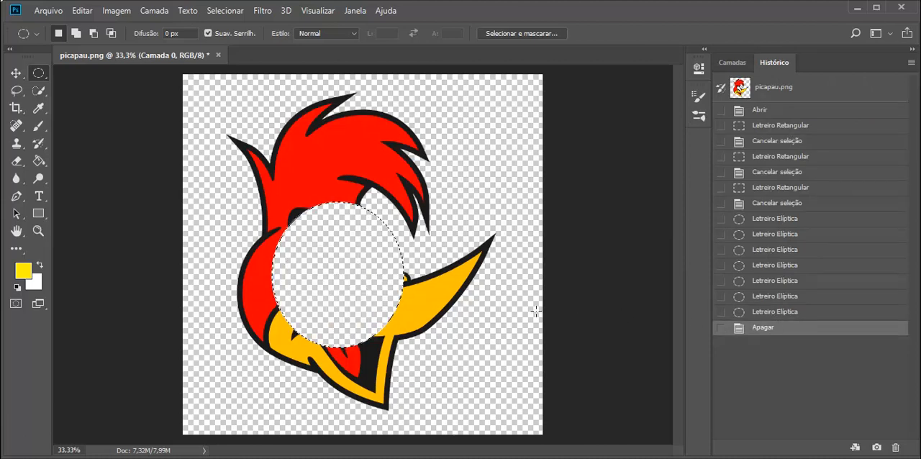
# Undo the deletion around the eyes and clear the elliptical selection.
pyautogui.hotkey('ctrl', 'z')
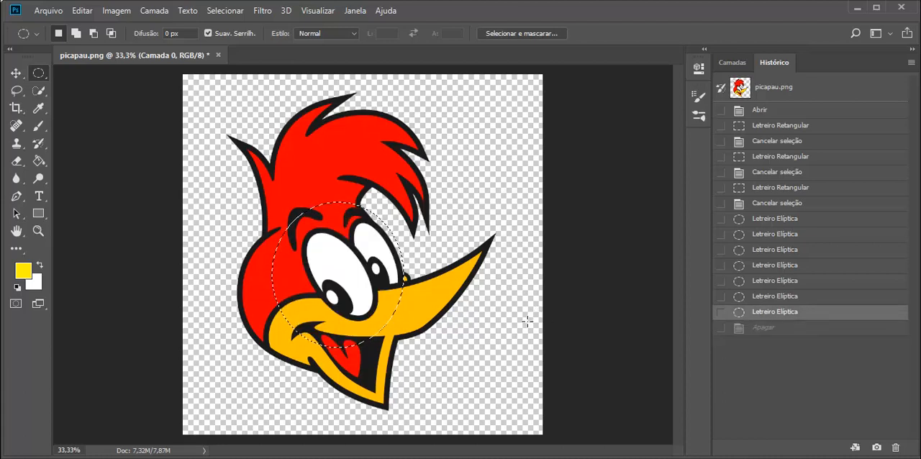
pyautogui.click(377, 290)
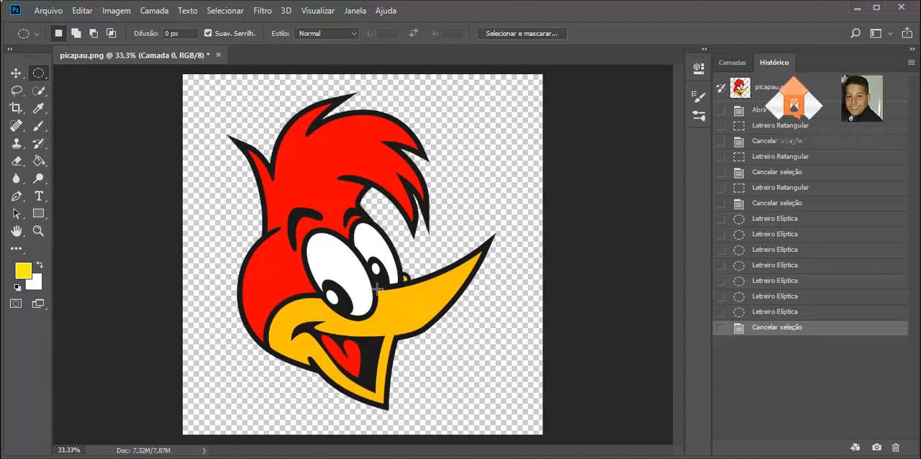
# Select a single pixel row across the upper head, and replace it with a single-column selection beside the eyes.
pyautogui.rightClick(41, 78)
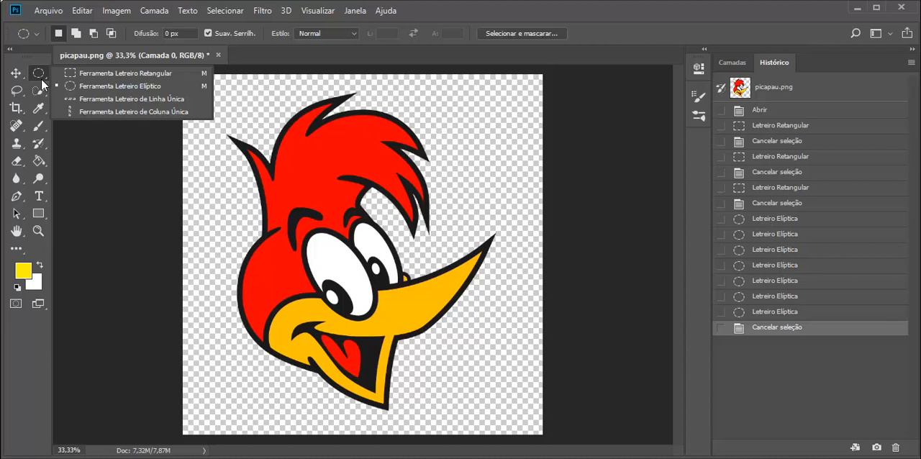
pyautogui.click(113, 101)
pyautogui.moveTo(329, 200); pyautogui.dragTo(302, 164)
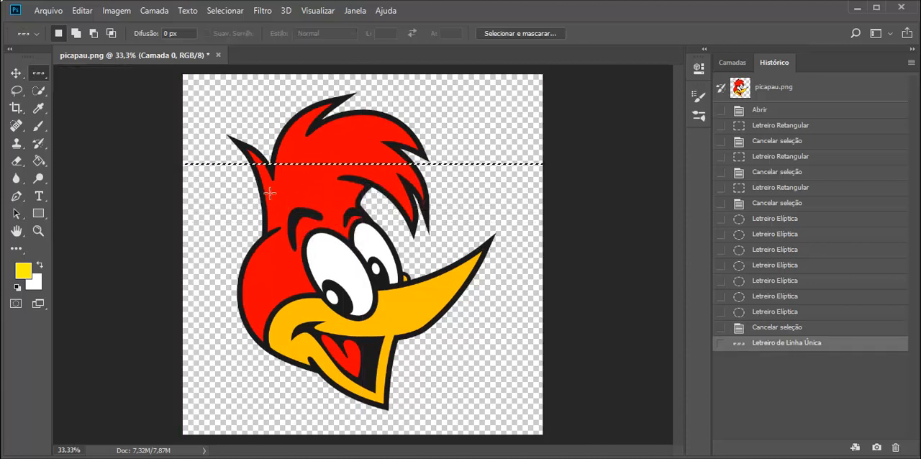
pyautogui.rightClick(39, 73)
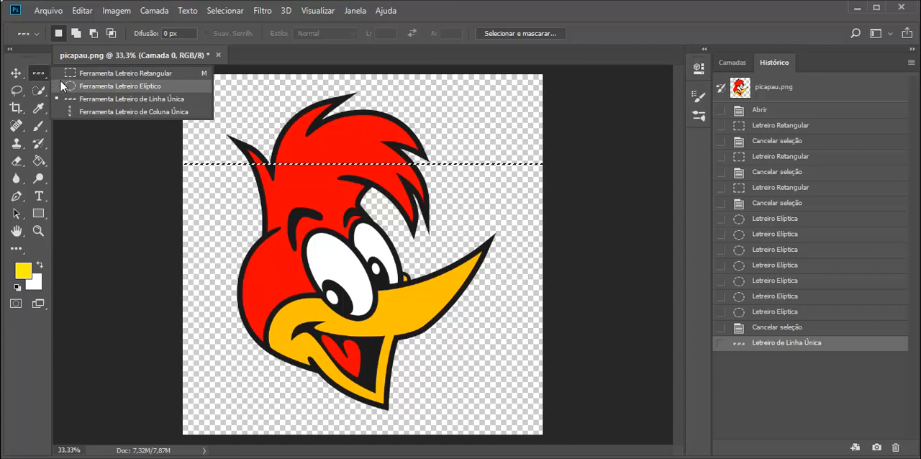
pyautogui.click(101, 114)
pyautogui.moveTo(298, 195)
pyautogui.mouseDown()
pyautogui.moveTo(300, 178)
pyautogui.moveTo(313, 179)
pyautogui.moveTo(309, 196)
pyautogui.mouseUp()
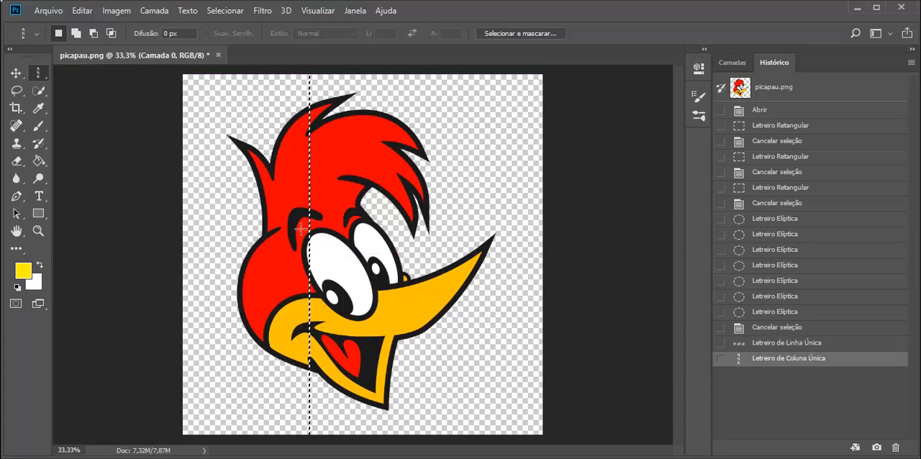
# Place another single-row selection across the hair, and replace it with a single-column selection through the eye and mouth.
pyautogui.rightClick(41, 74)
pyautogui.click(94, 97)
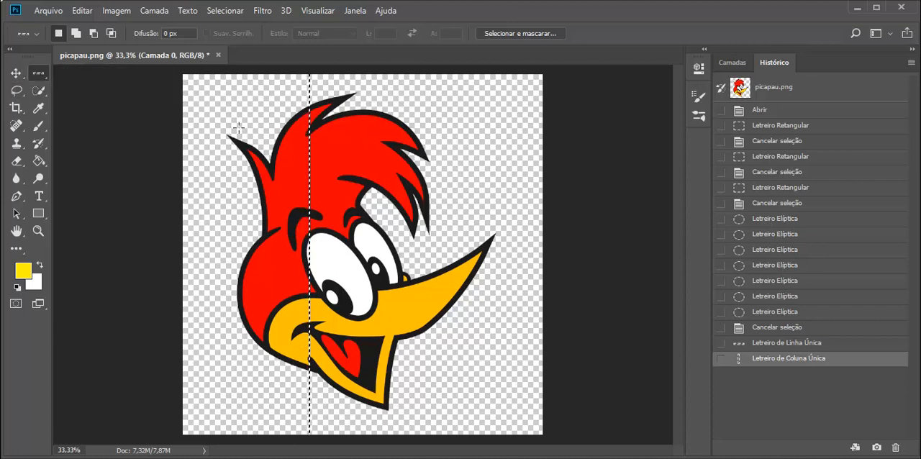
pyautogui.click(253, 168)
pyautogui.moveTo(253, 168); pyautogui.dragTo(257, 161)
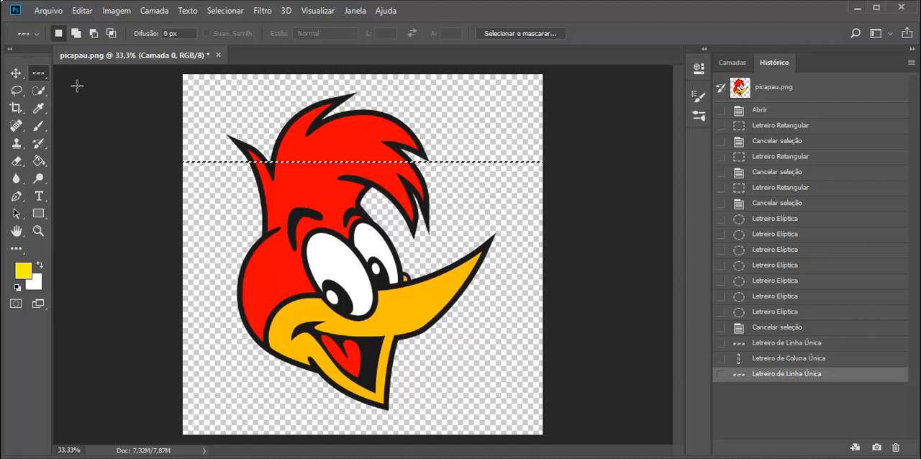
pyautogui.rightClick(38, 73)
pyautogui.click(93, 108)
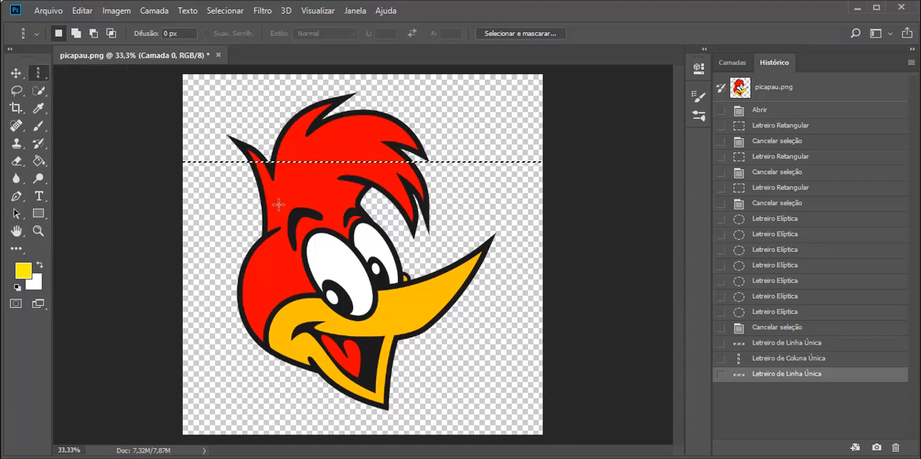
pyautogui.moveTo(280, 203); pyautogui.dragTo(337, 160)
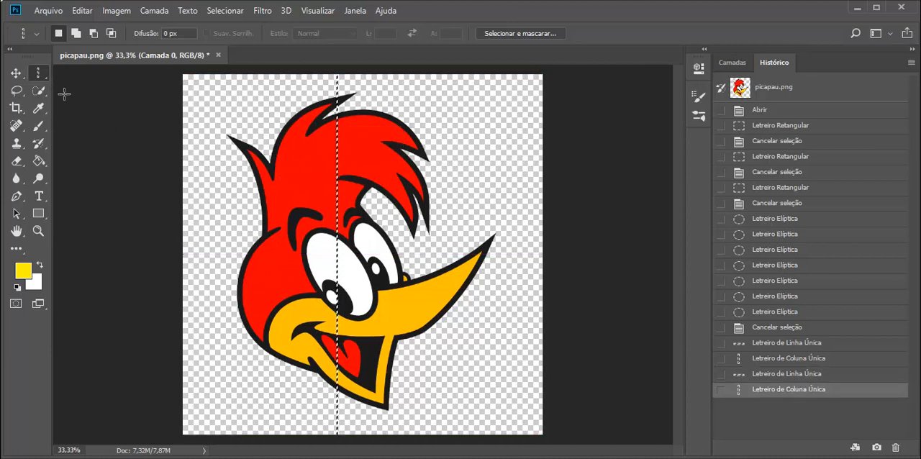
# Draw a rectangular marquee selection around the hair, from the crest down to the top of the eyes.
pyautogui.rightClick(40, 71)
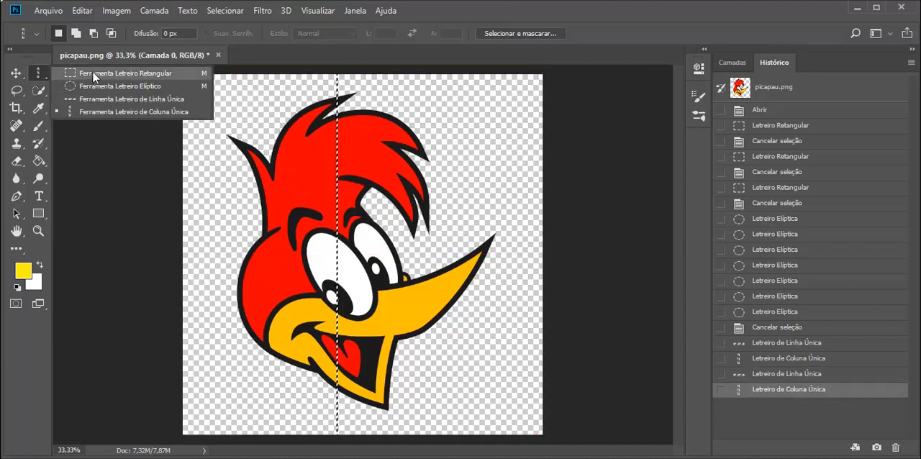
pyautogui.click(101, 73)
pyautogui.moveTo(252, 118); pyautogui.dragTo(453, 235)
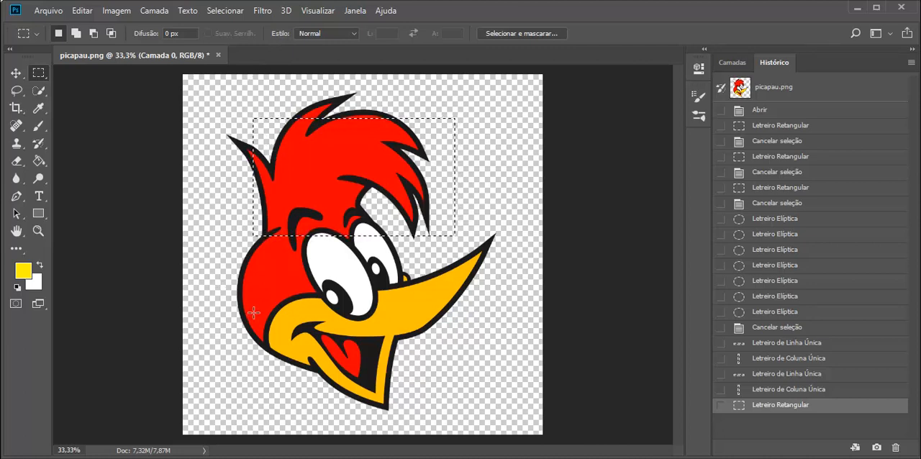
# Place a single-row marquee selection across the upper part of the head.
pyautogui.rightClick(38, 73)
pyautogui.click(93, 99)
pyautogui.click(234, 130)
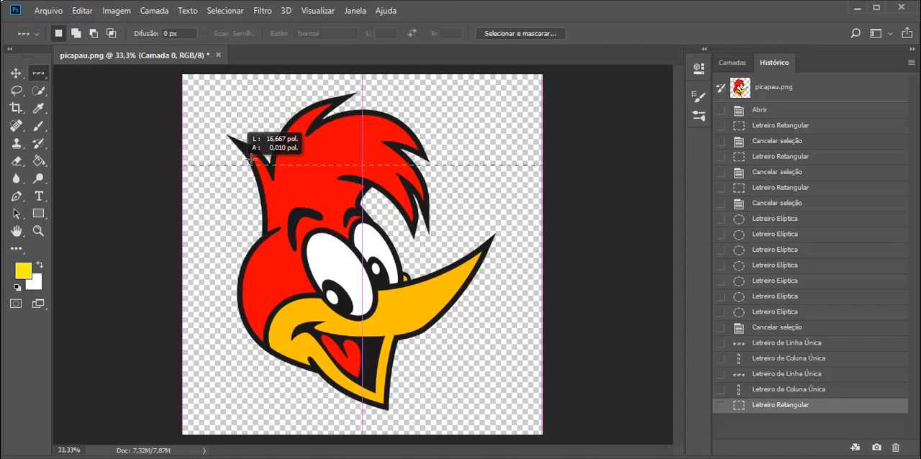